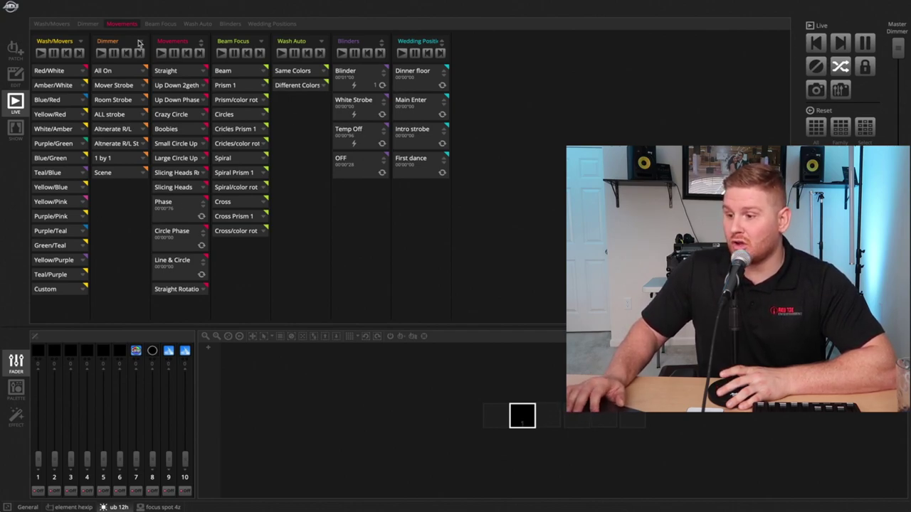
- Compact the Movements cues into rows, then switch to Edit mode and back to Live
click(201, 42)
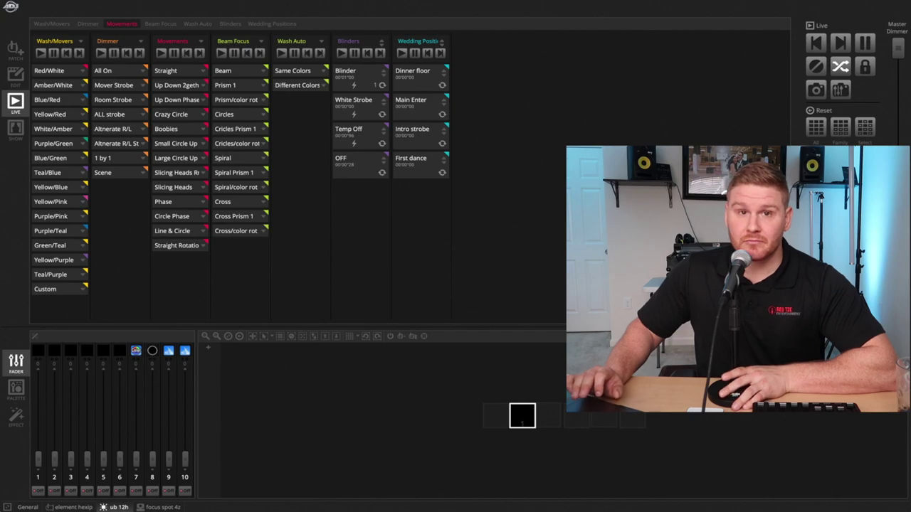
click(14, 74)
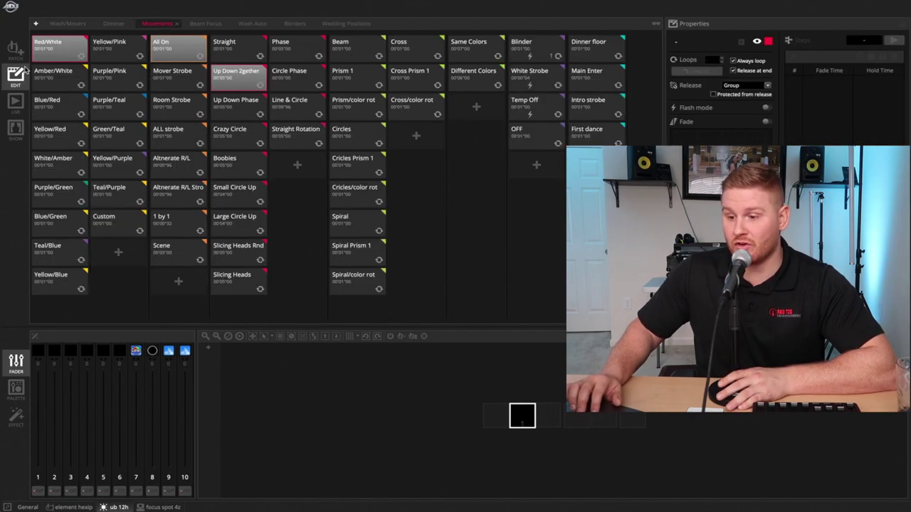
click(14, 103)
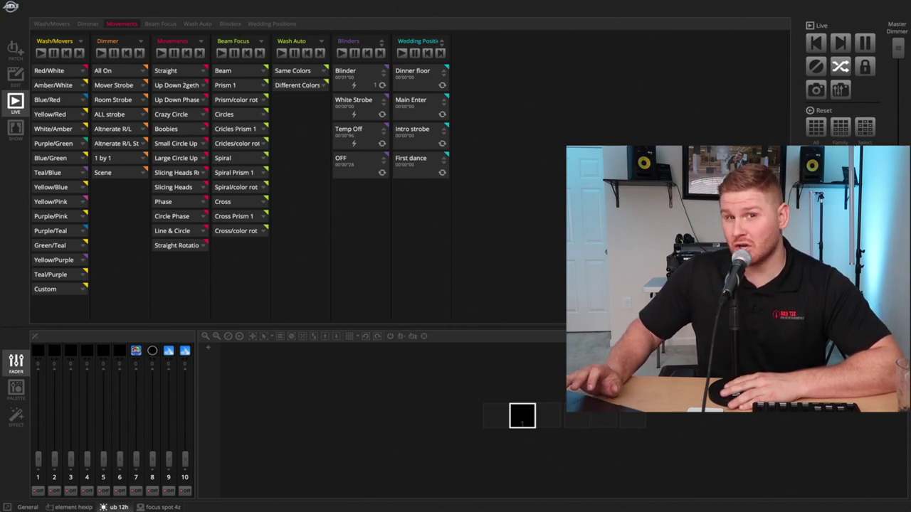
- Save the current show's changes and open an empty project from the File menu
click(78, 1)
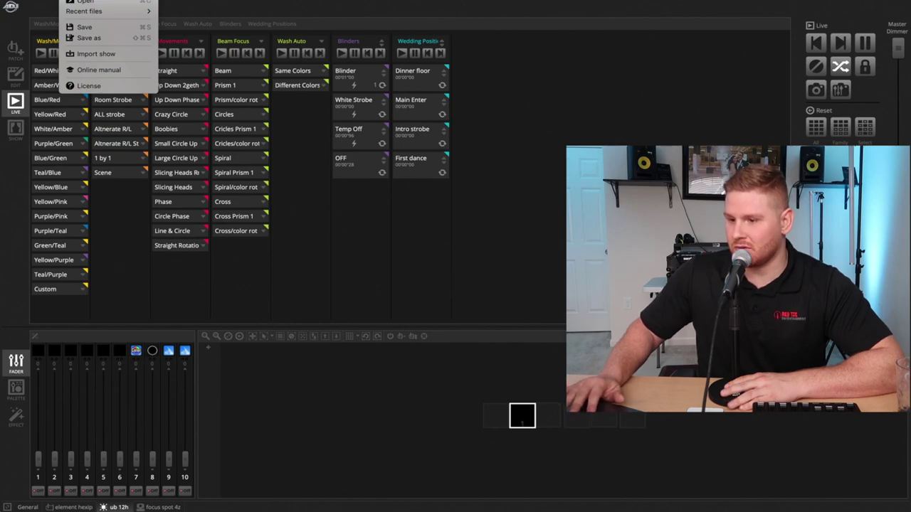
click(86, 2)
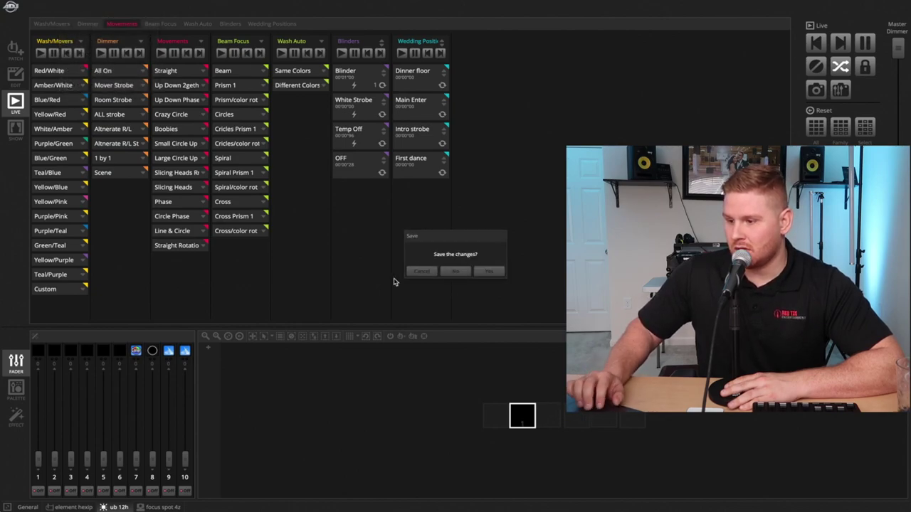
click(482, 272)
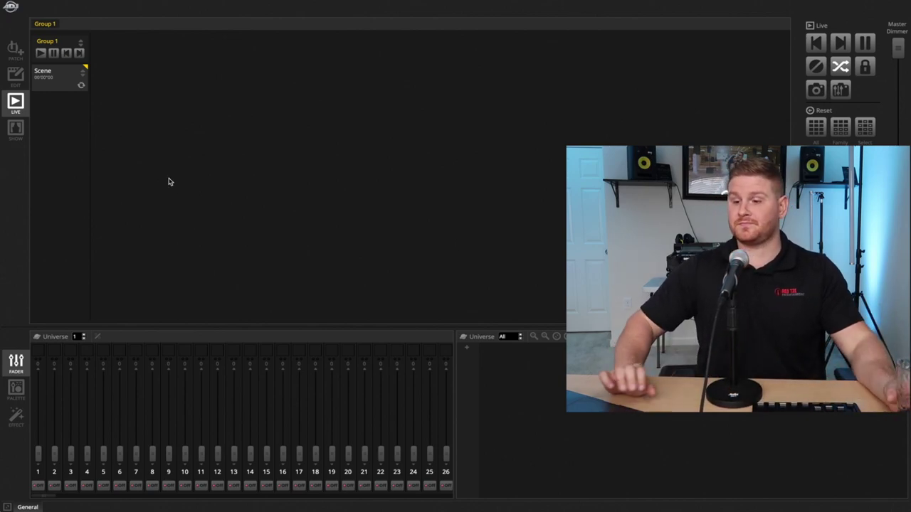
- Go to the Patch page and search the fixture library for 'adj element'
click(14, 55)
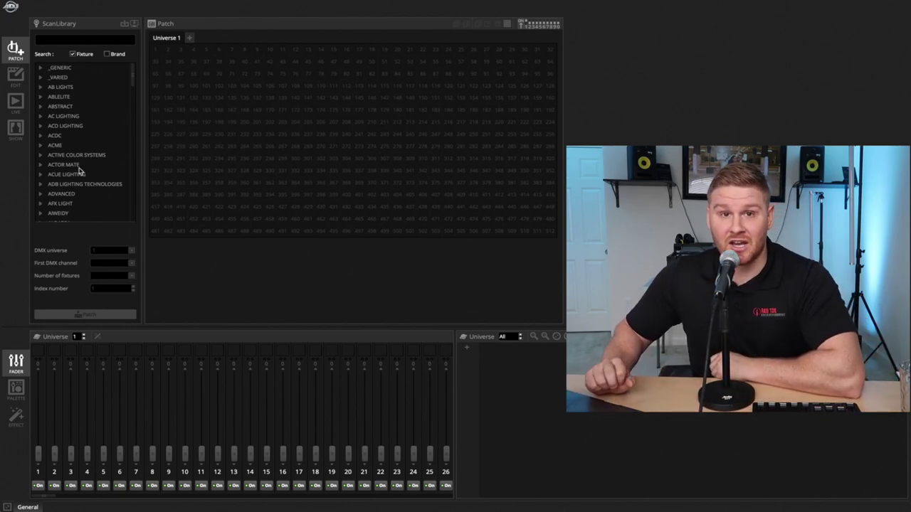
click(47, 40)
text(adj elemen)
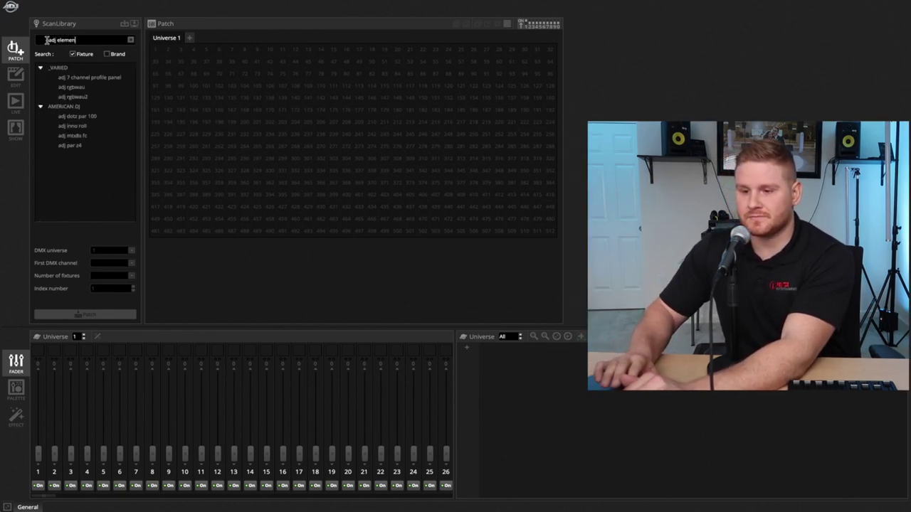
text(t)
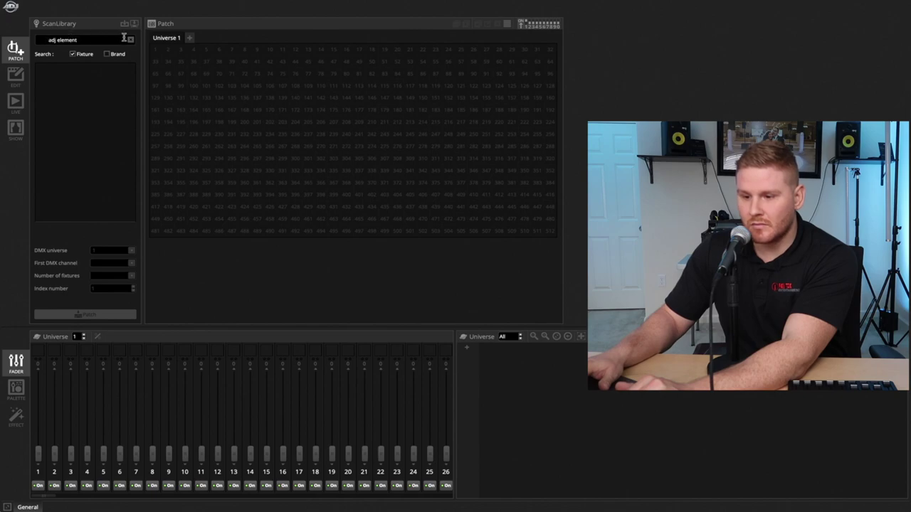
- Change the library search to 'element' to list the American DJ Element models
key(BackSpace)
key(BackSpace)
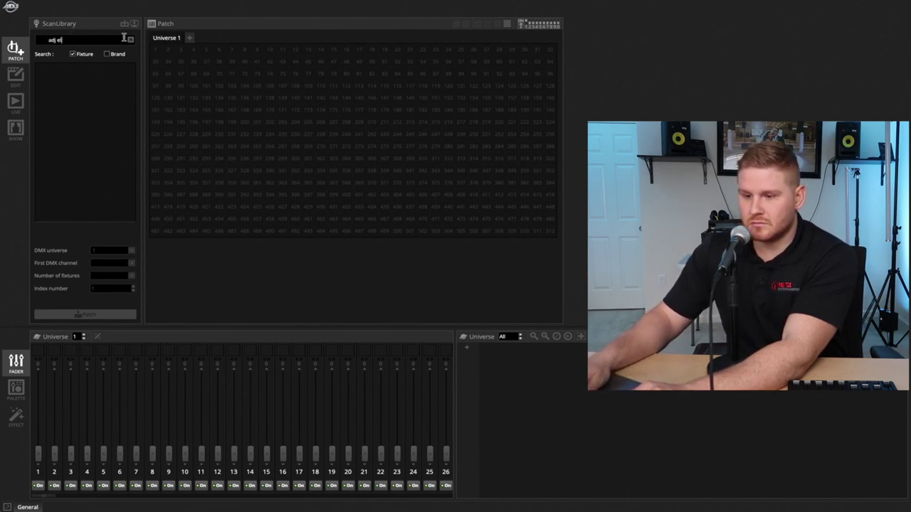
key(BackSpace)
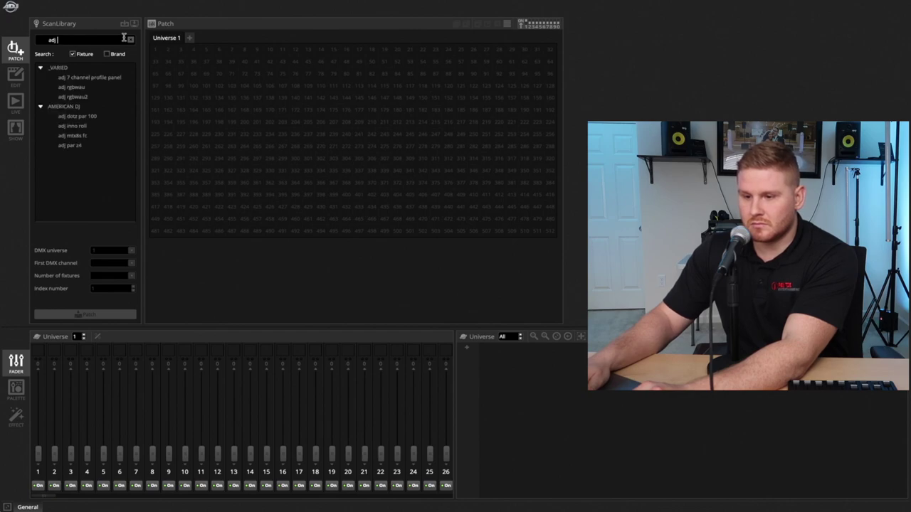
key(BackSpace)
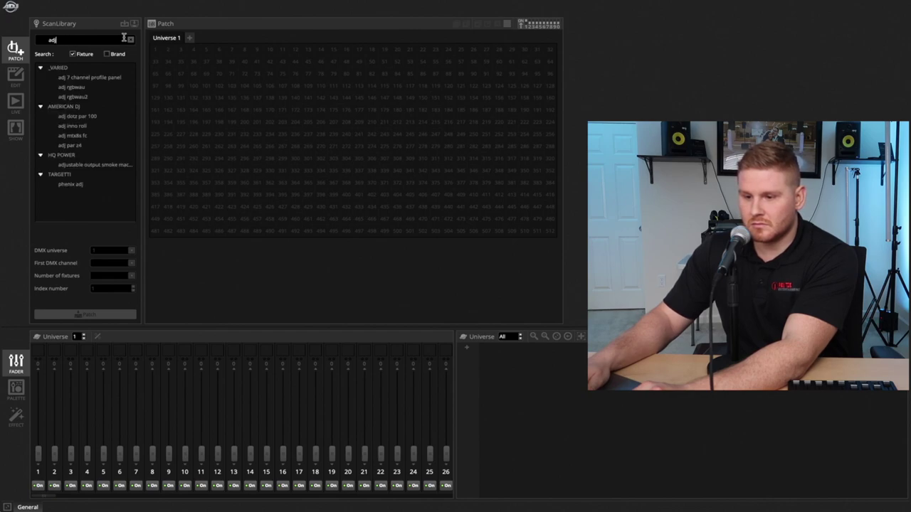
key(BackSpace)
key(BackSpace)
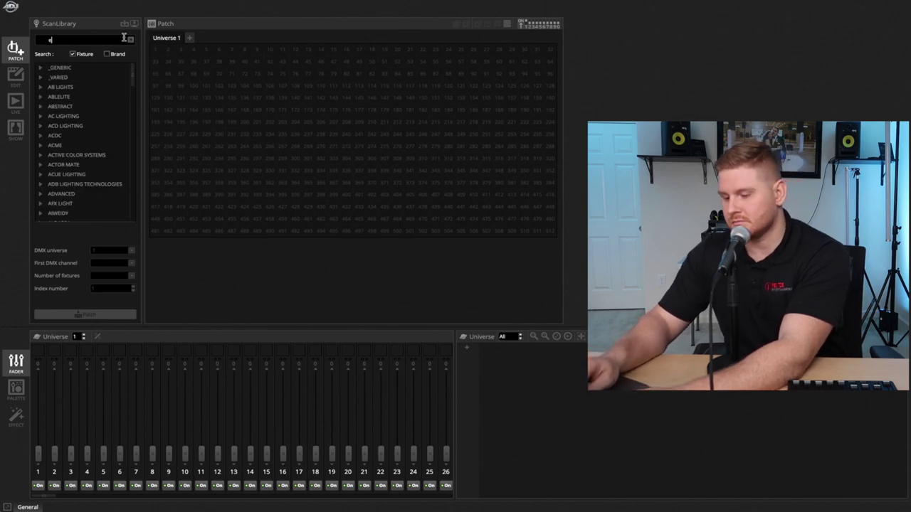
text(element)
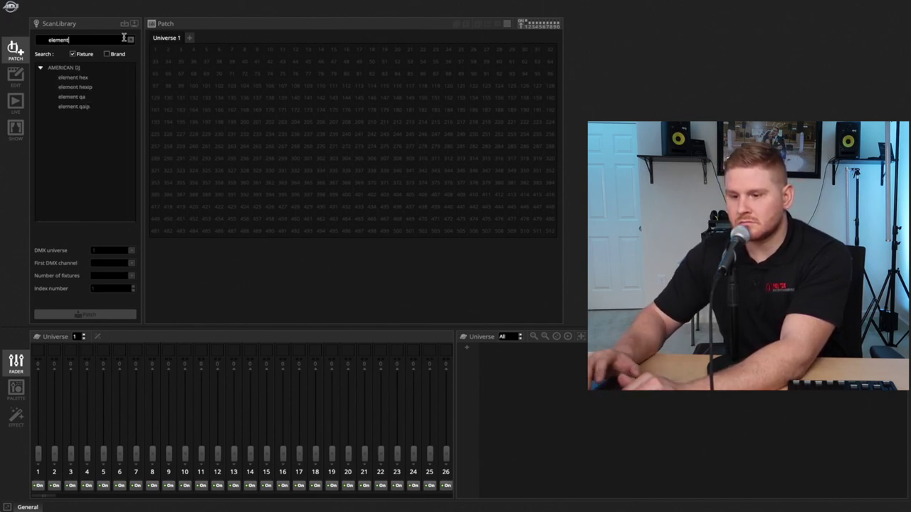
- Expand the element hexip, compare Modes 1–5, and settle on the 12-channel Mode 5 for one fixture
click(75, 87)
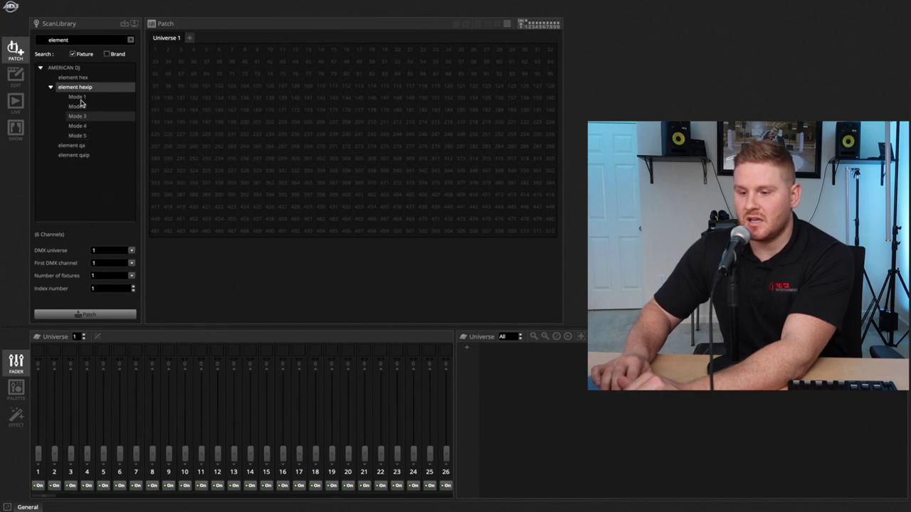
click(77, 97)
click(84, 126)
click(85, 136)
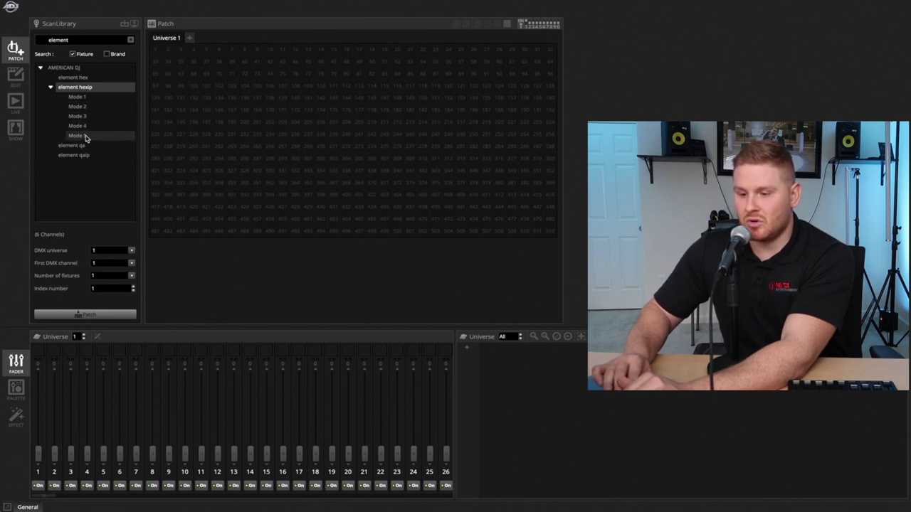
click(78, 98)
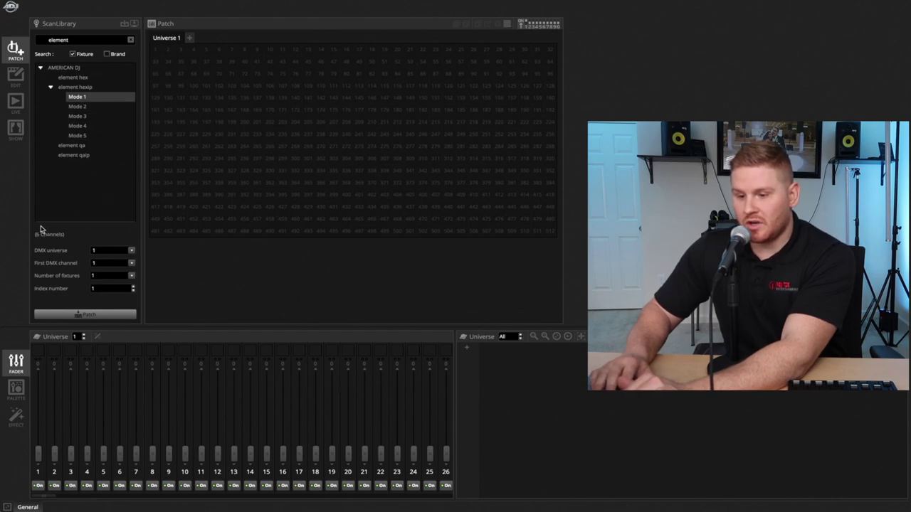
click(76, 106)
click(79, 117)
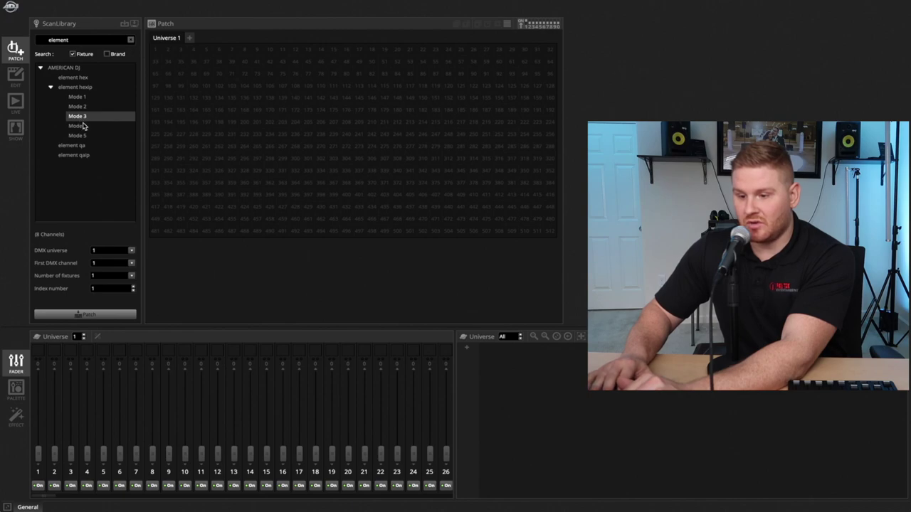
click(77, 126)
click(78, 136)
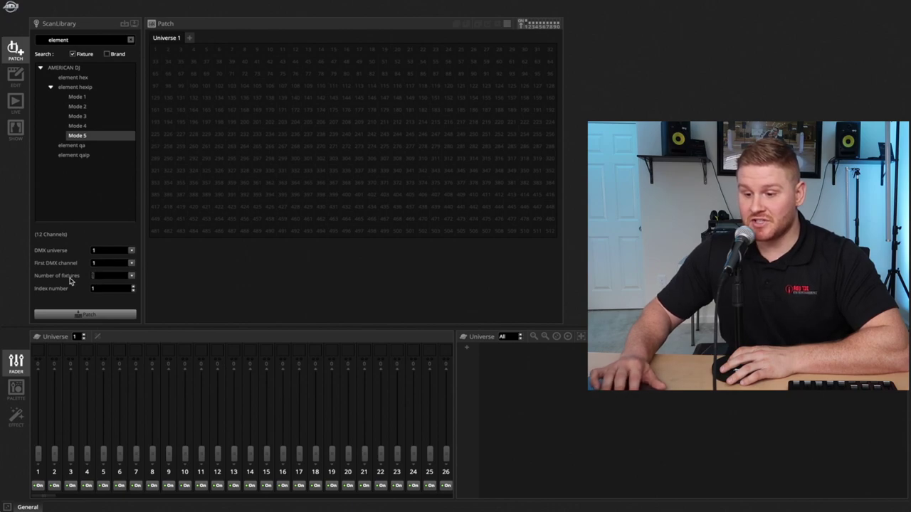
text(20)
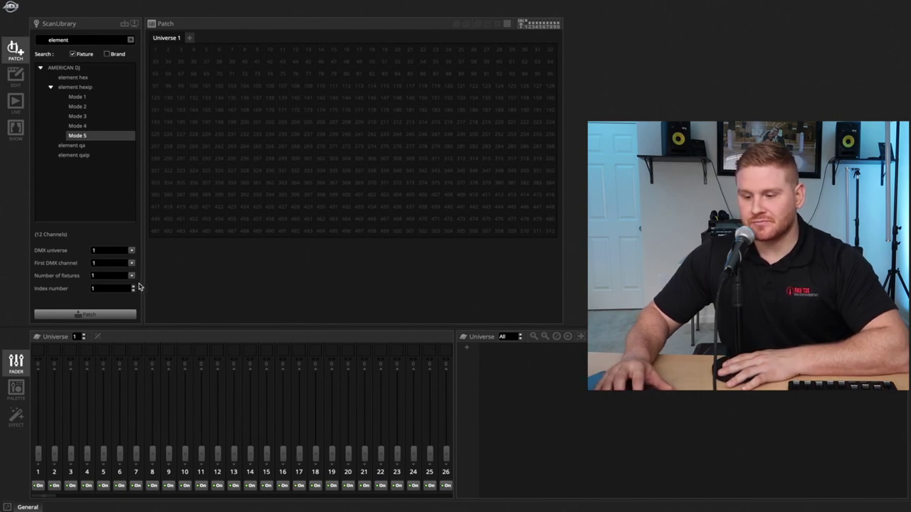
- Patch element hexip.1 onto channels 1–12 of Universe 1 and check its address info
click(86, 315)
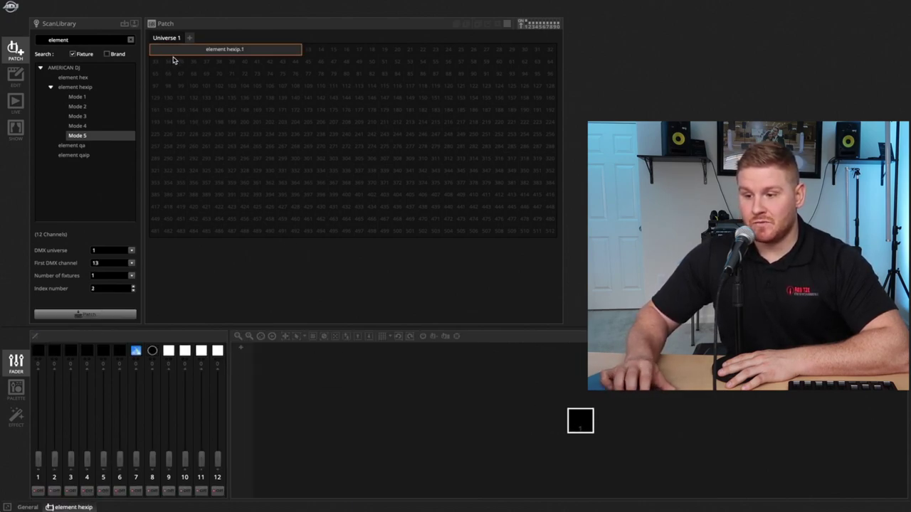
mouse_move(158, 57)
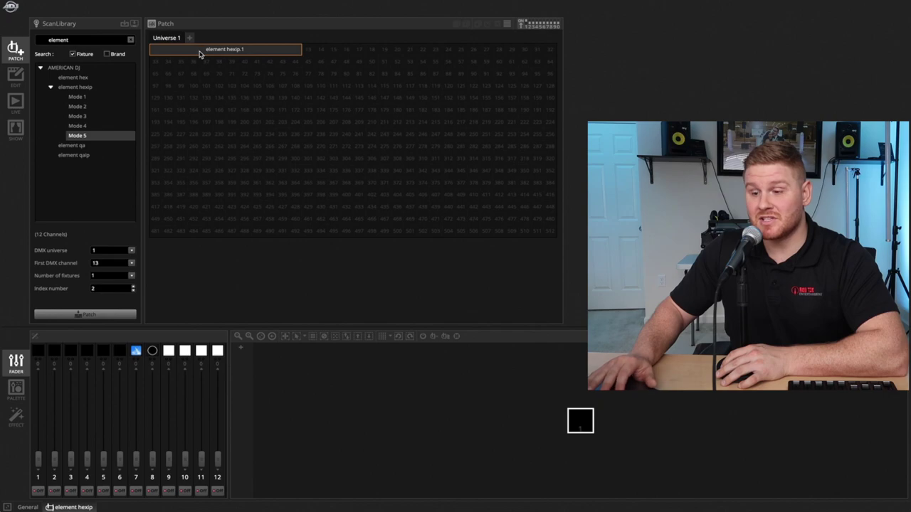
mouse_move(200, 54)
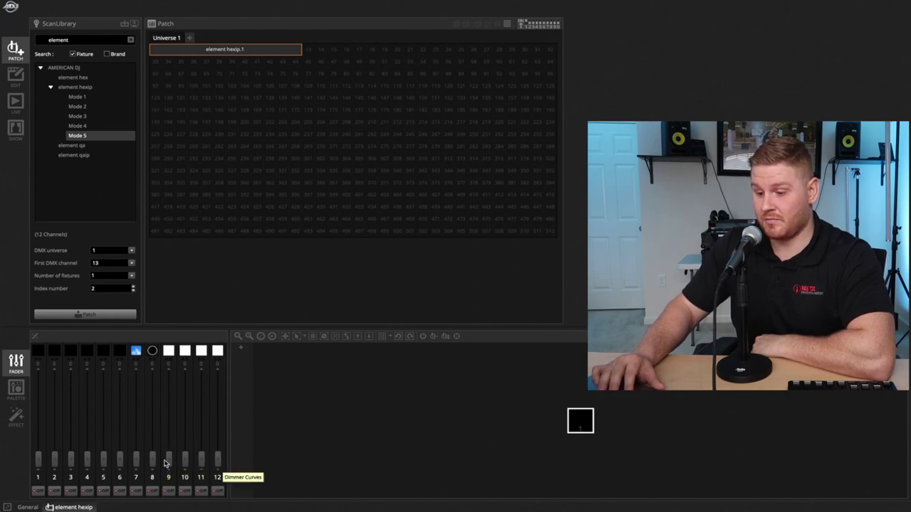
- Raise channel 7 and the dimmer to full and cycle the hexip through red, yellow, green, cyan and blue
click(138, 380)
click(152, 377)
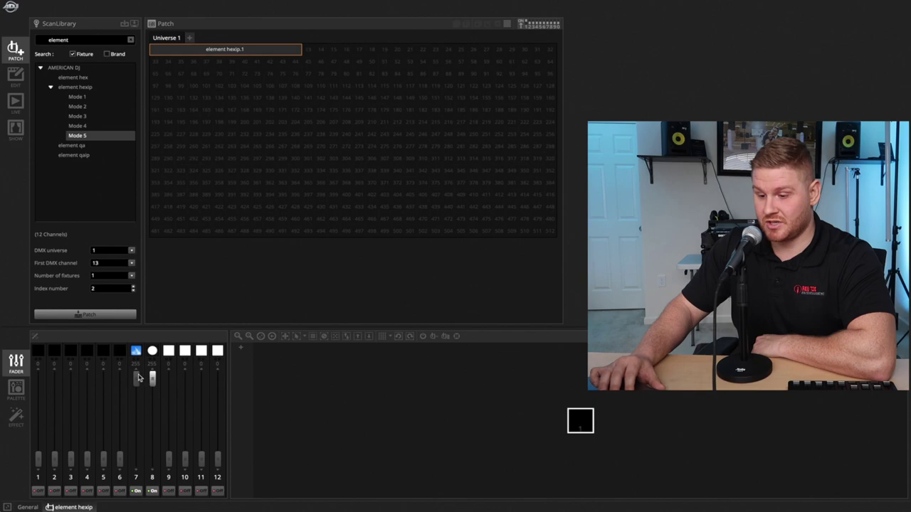
click(40, 378)
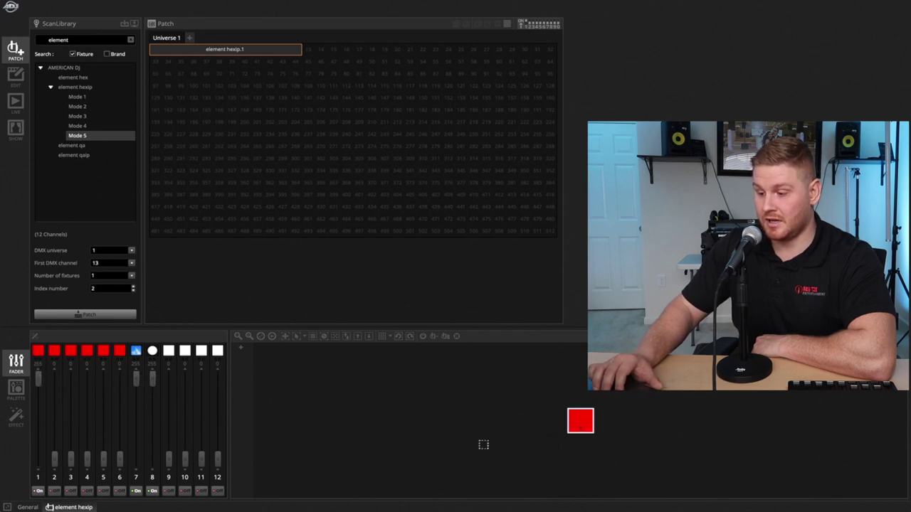
click(55, 378)
click(39, 463)
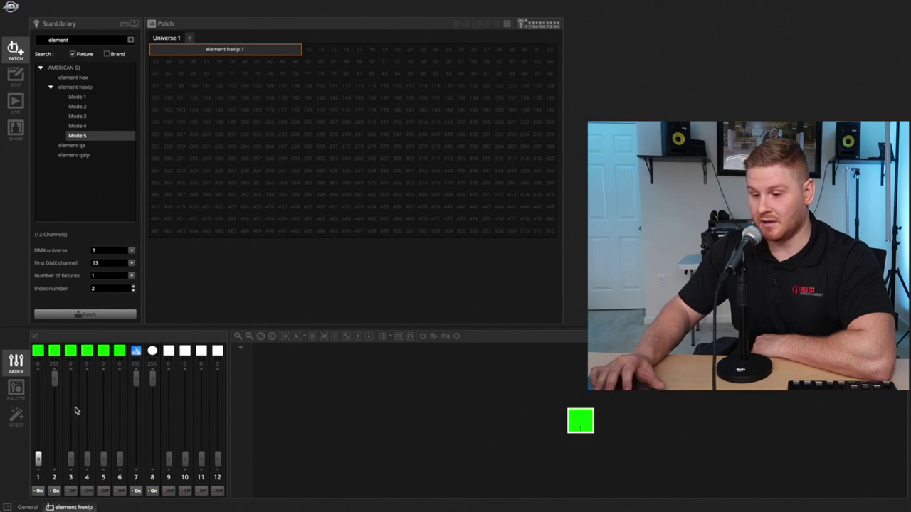
click(70, 378)
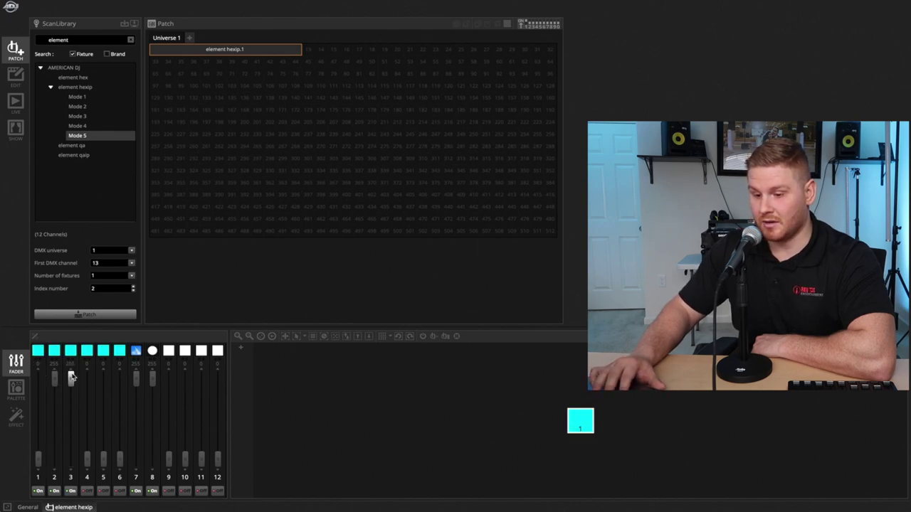
click(55, 467)
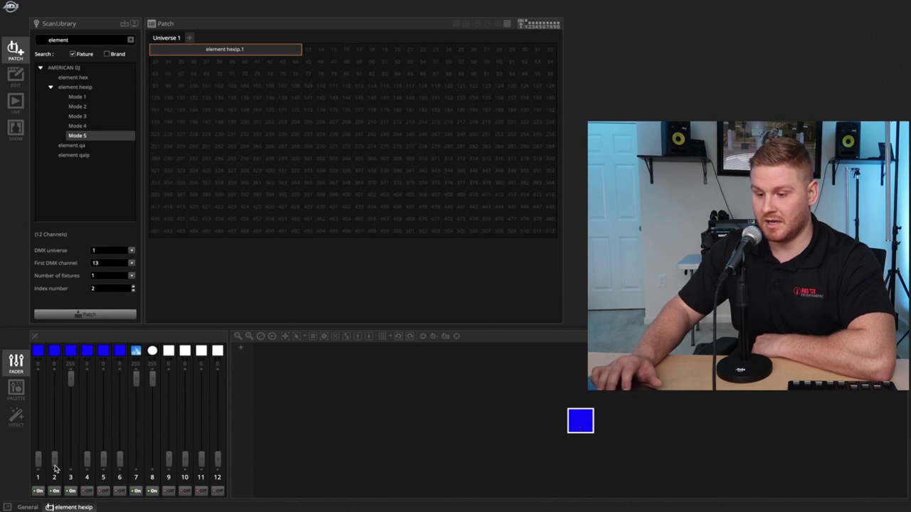
scroll(73, 472, down, 1)
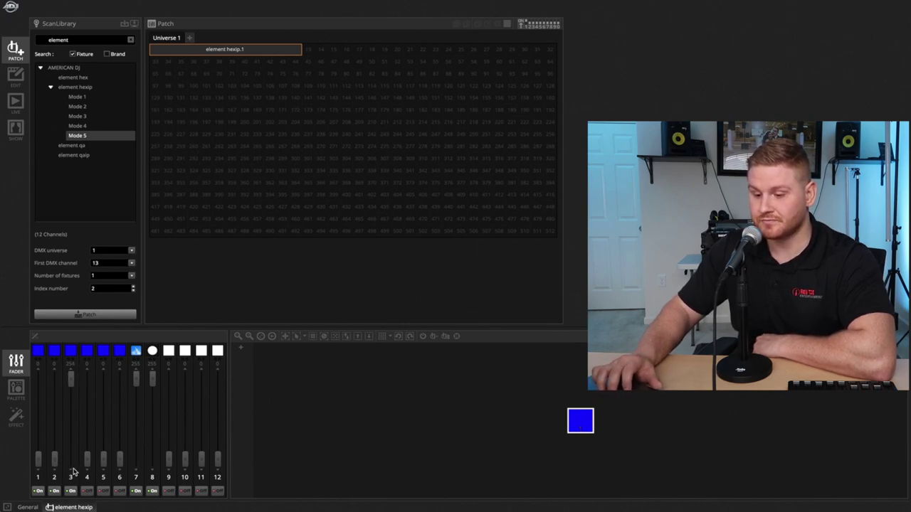
click(71, 467)
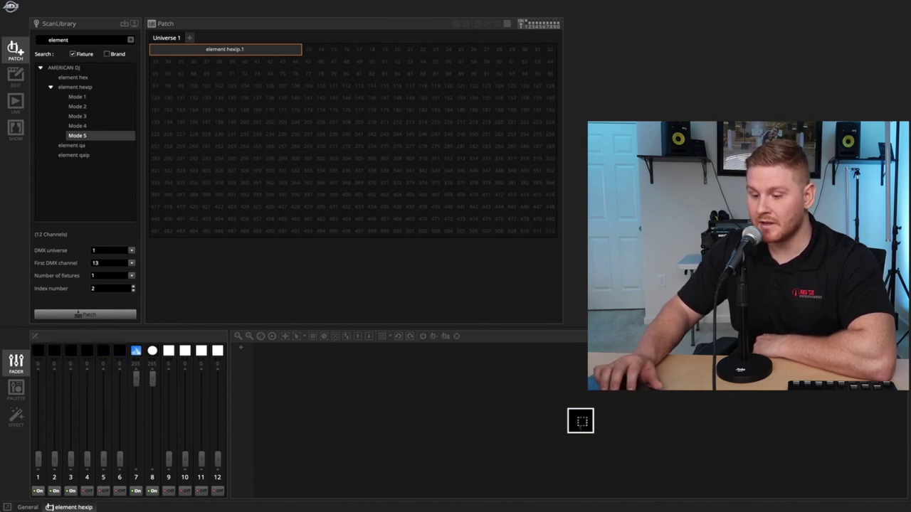
- Flash the hexip blue at 255, reselect it, then return blue, channel 7 and channel 8 to 0
click(72, 377)
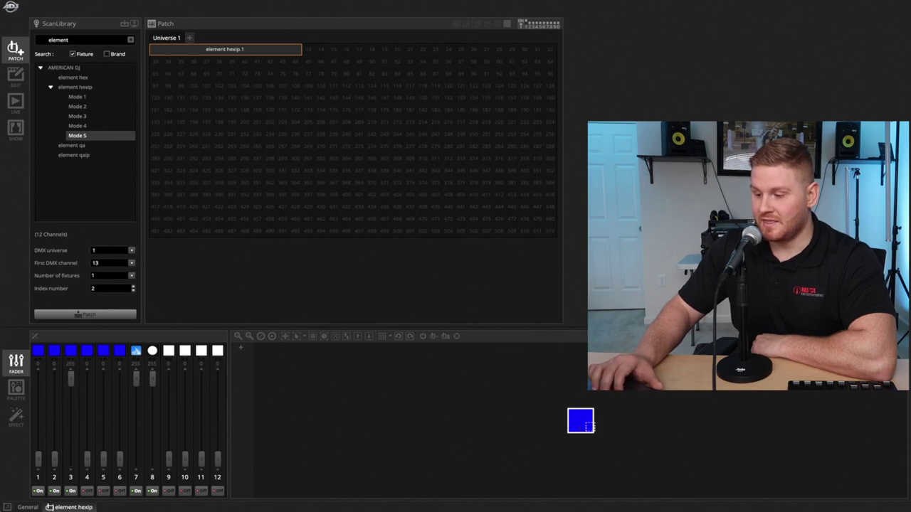
mouse_move(588, 425)
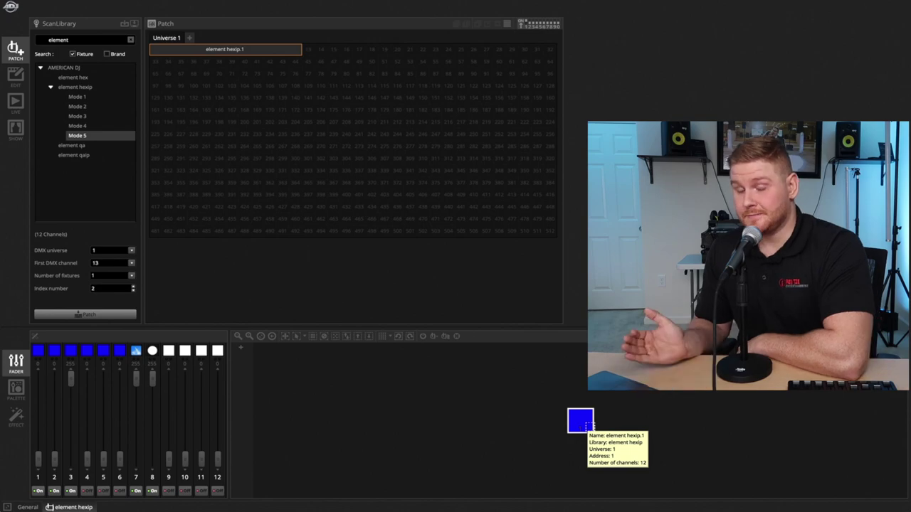
click(93, 445)
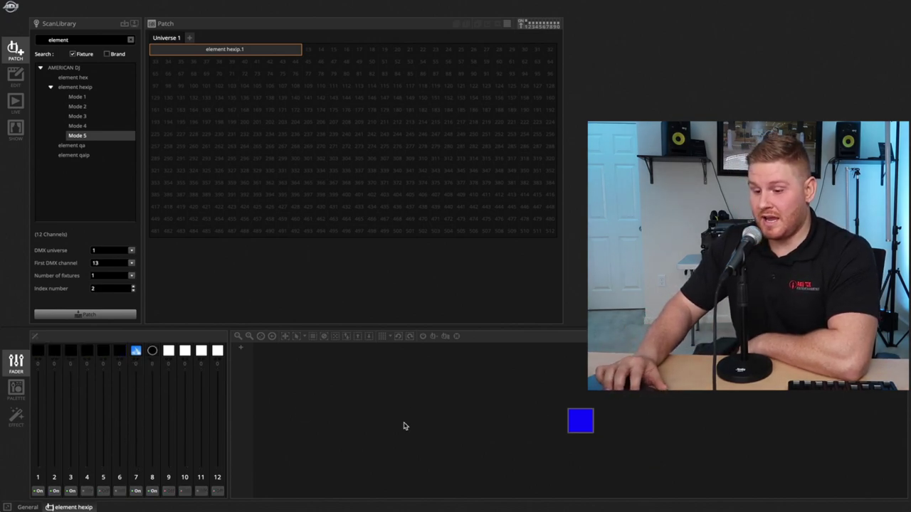
click(581, 420)
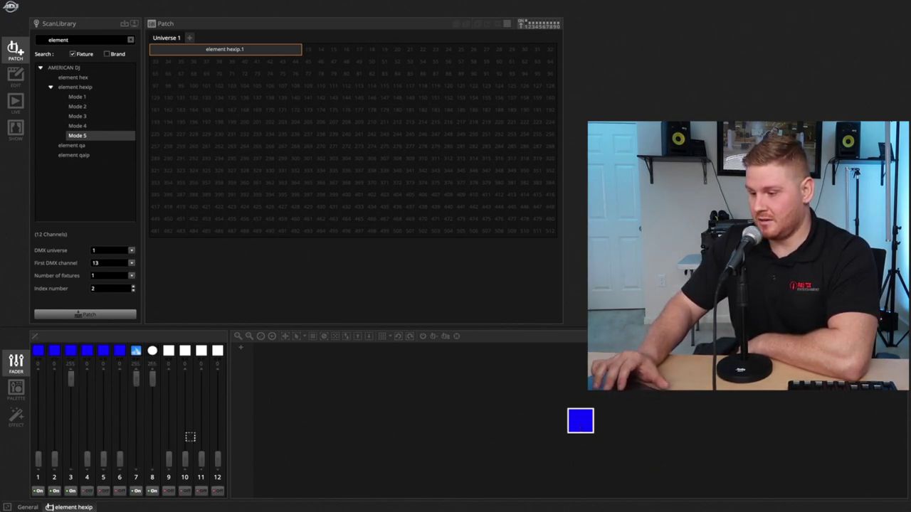
click(71, 467)
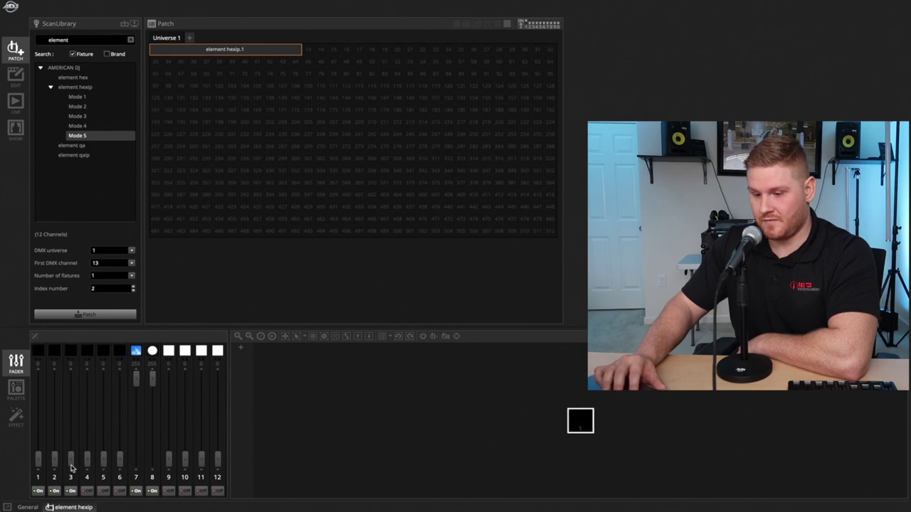
click(137, 467)
click(151, 467)
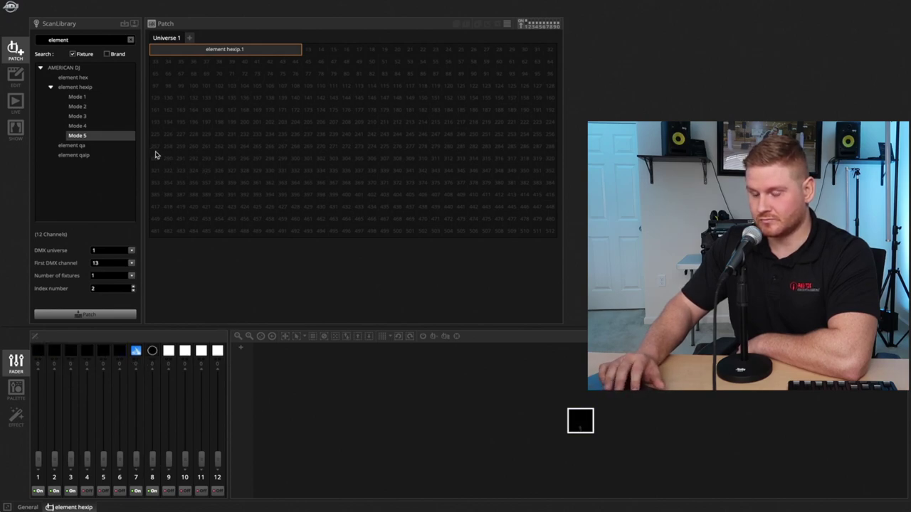
- Search the library for 'focus spot 4z' and choose its 22-channel Mode 3
double_click(69, 40)
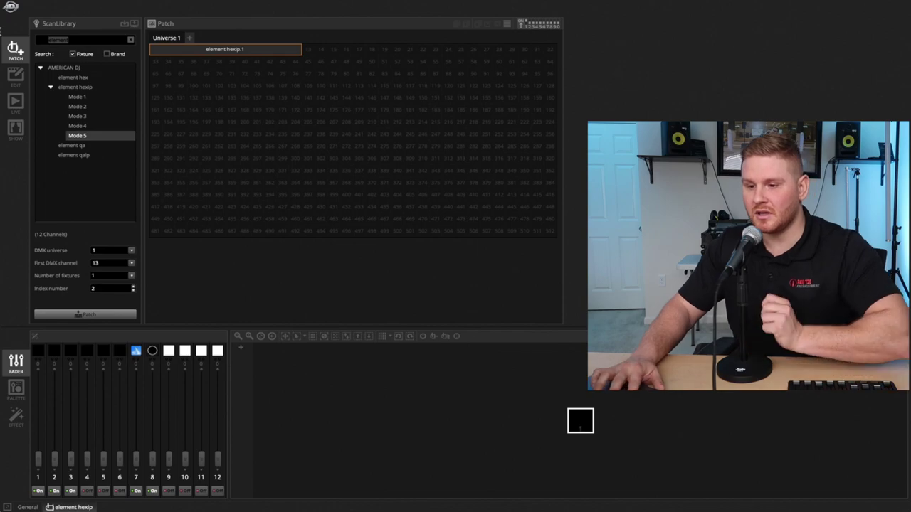
key(BackSpace)
text(fo)
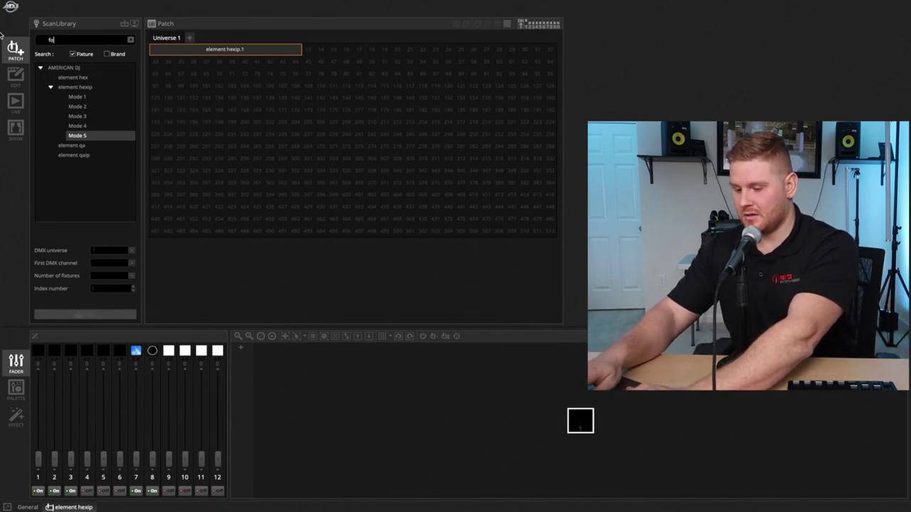
text(cus spo)
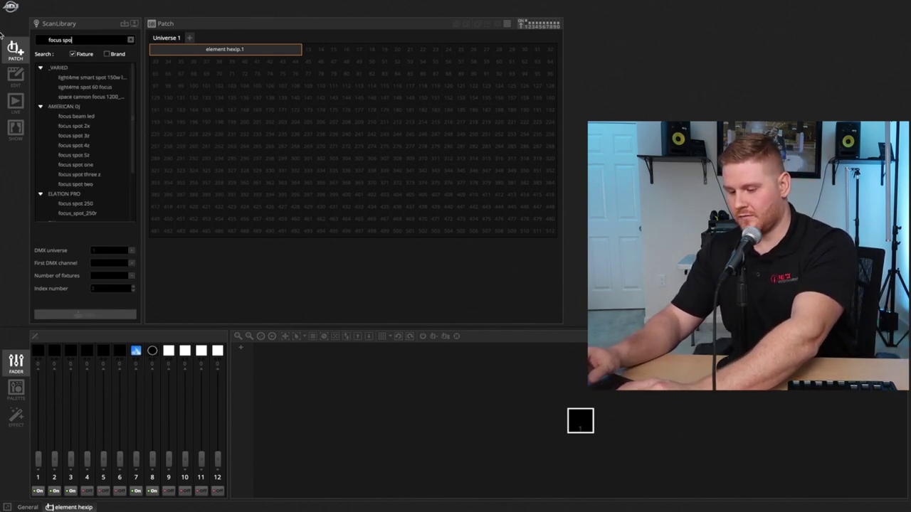
text(t 4z)
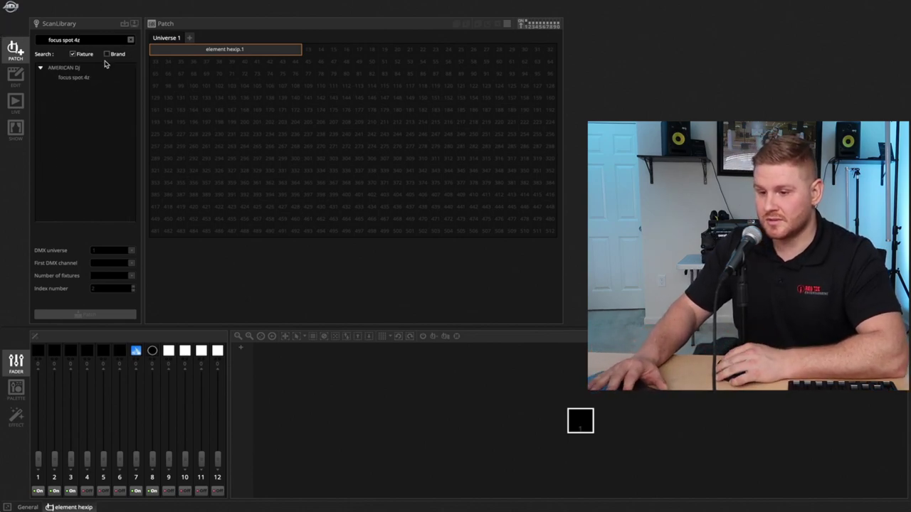
click(69, 78)
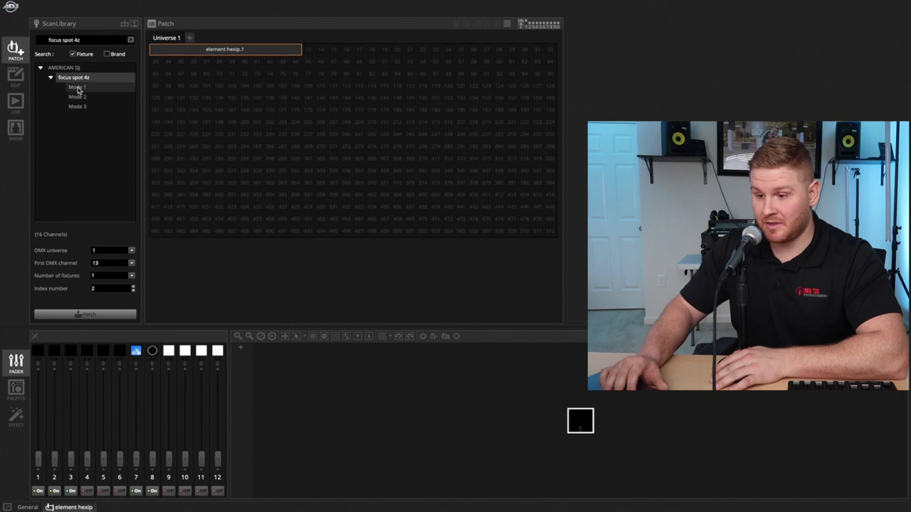
click(77, 88)
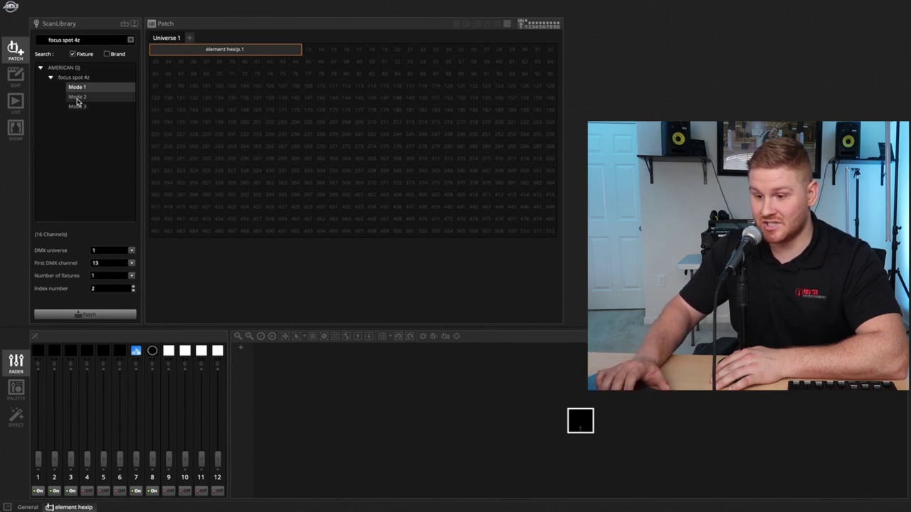
click(77, 107)
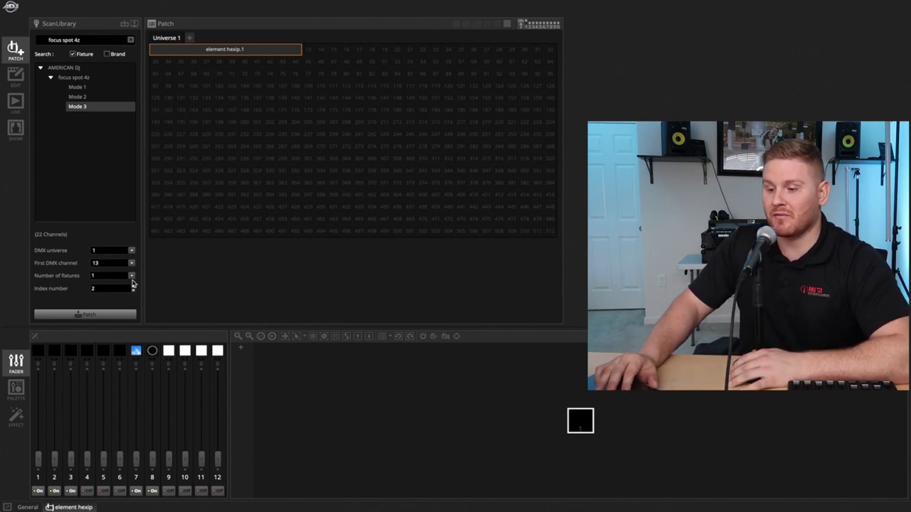
- Patch four focus spot 4z fixtures (4z.2–4z.5) onto channels 13–100 of Universe 1
click(132, 276)
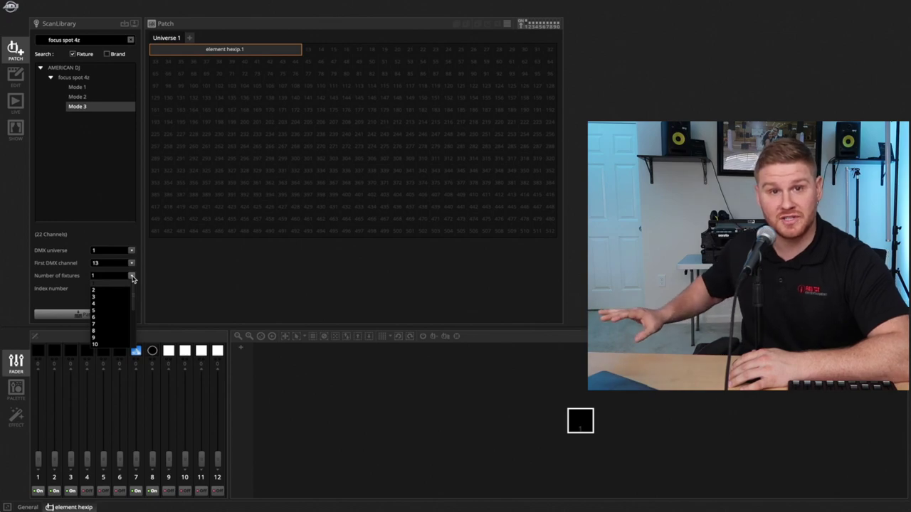
click(100, 304)
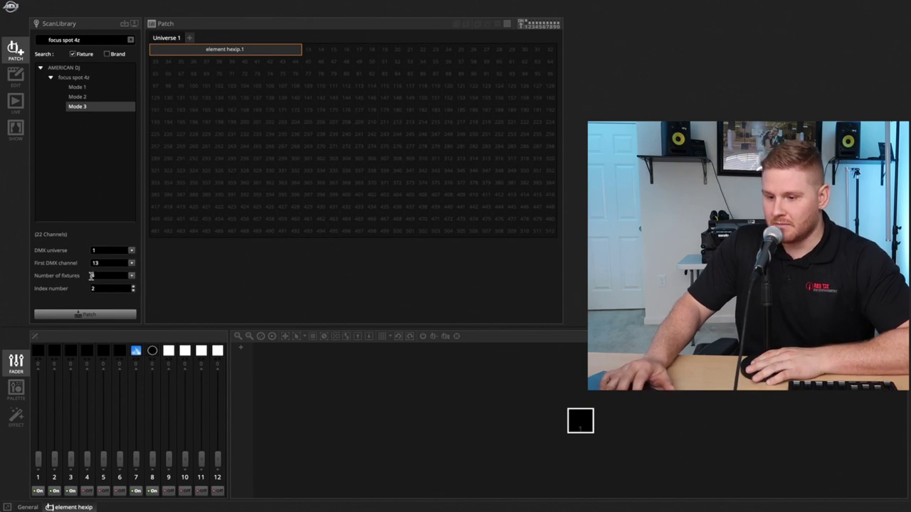
click(95, 318)
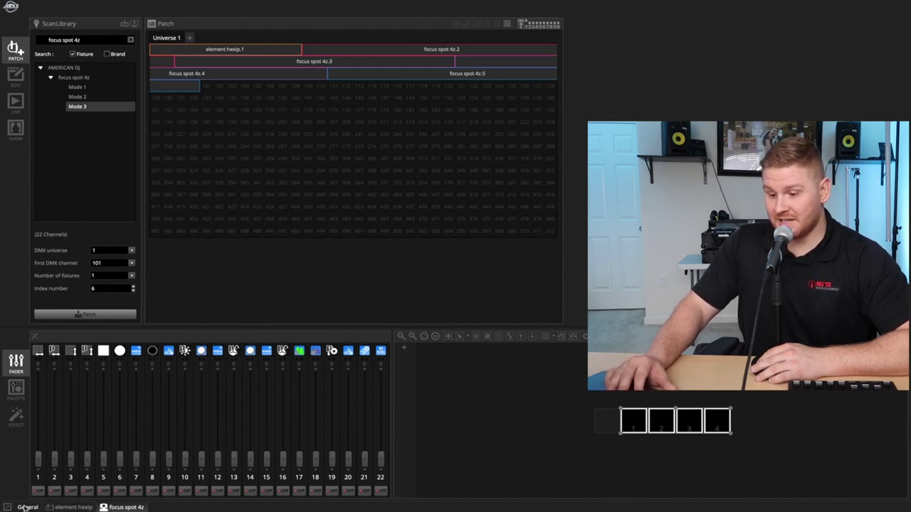
click(25, 508)
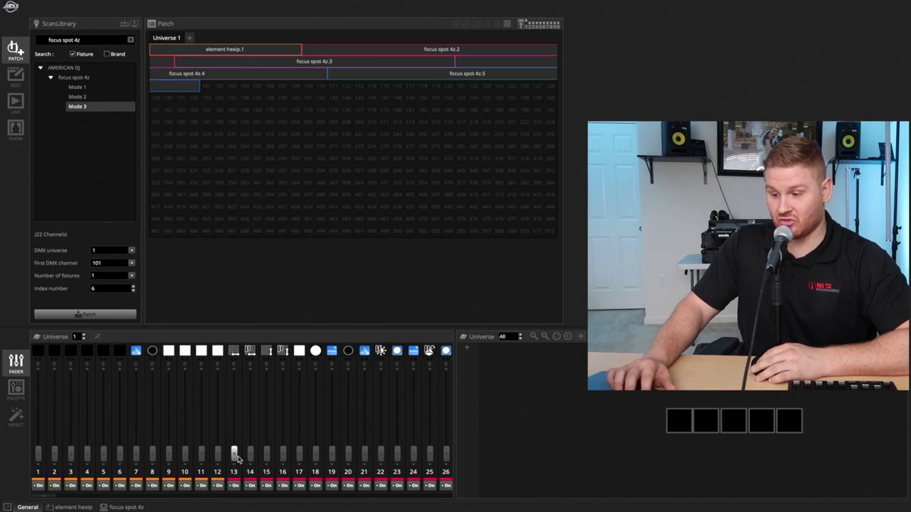
- Scroll the universe faders through channels 1–512, then show the element hexip's twelve faders
scroll(235, 455, down, 10)
scroll(238, 459, down, 12)
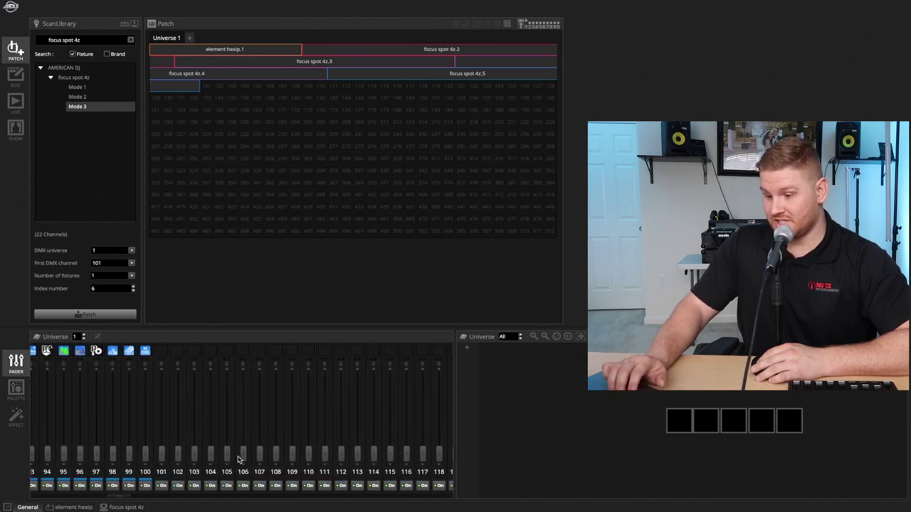
scroll(239, 459, down, 20)
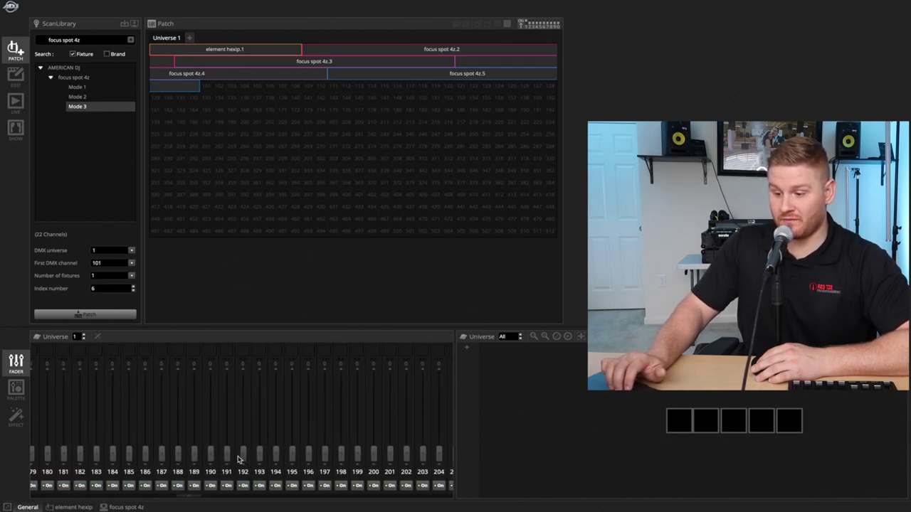
scroll(239, 459, down, 12)
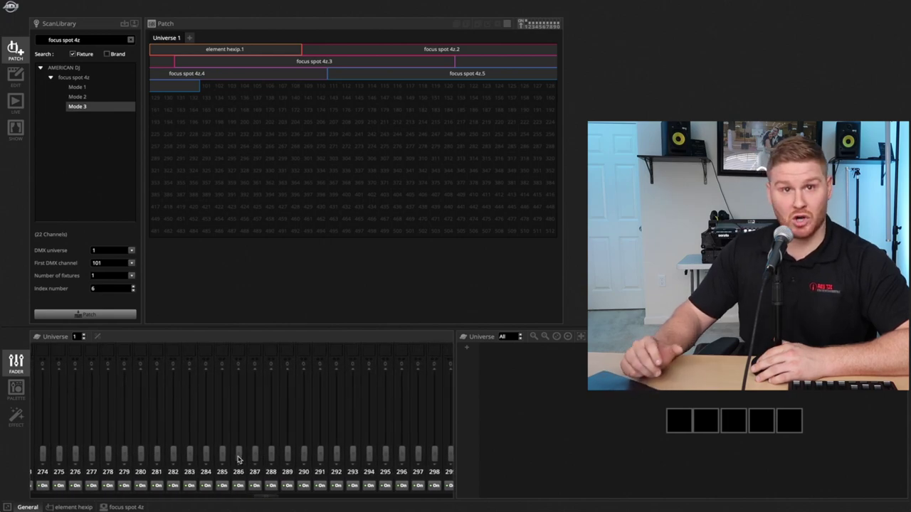
scroll(239, 459, down, 20)
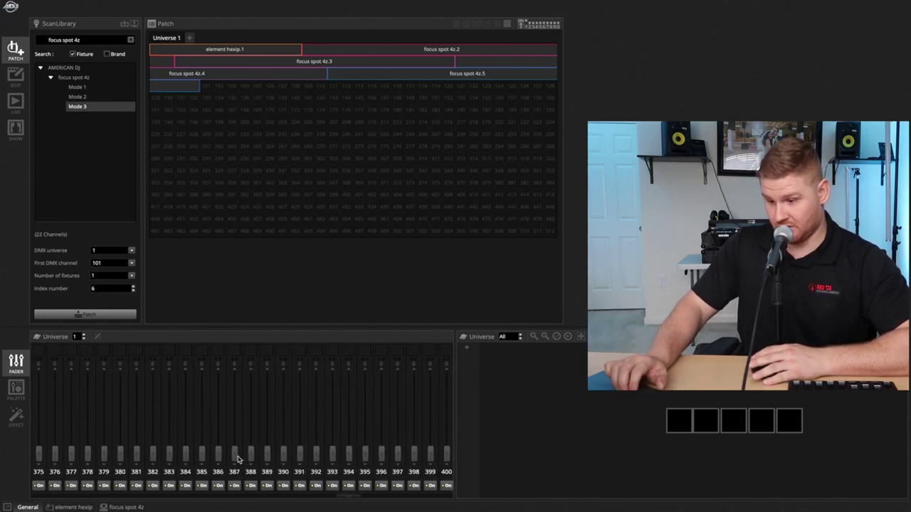
scroll(239, 459, up, 20)
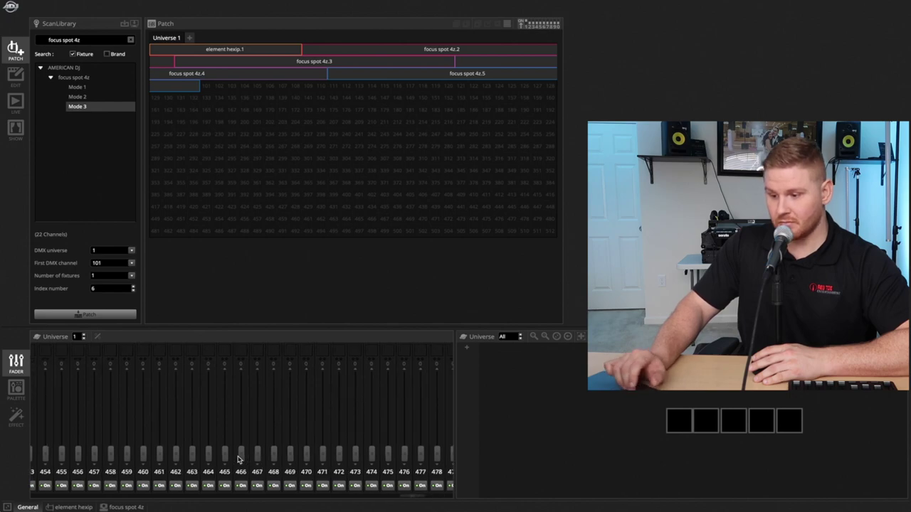
scroll(239, 459, up, 20)
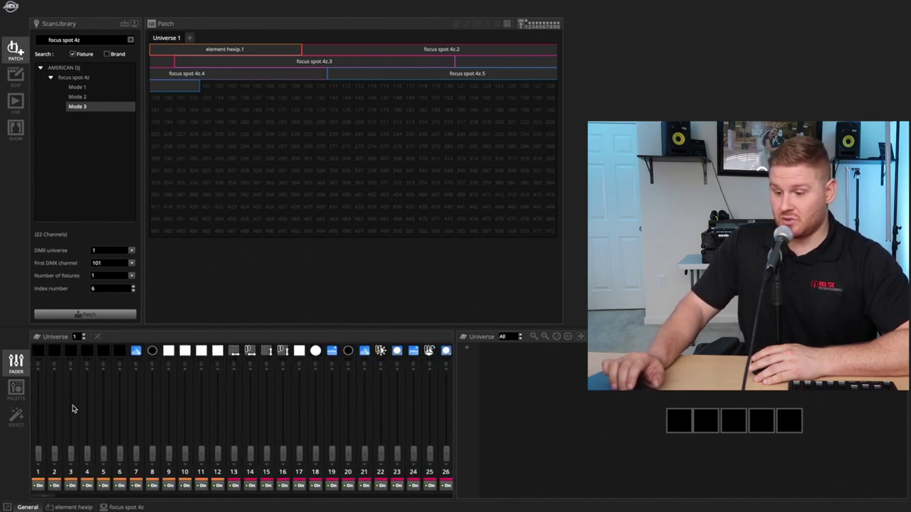
click(68, 507)
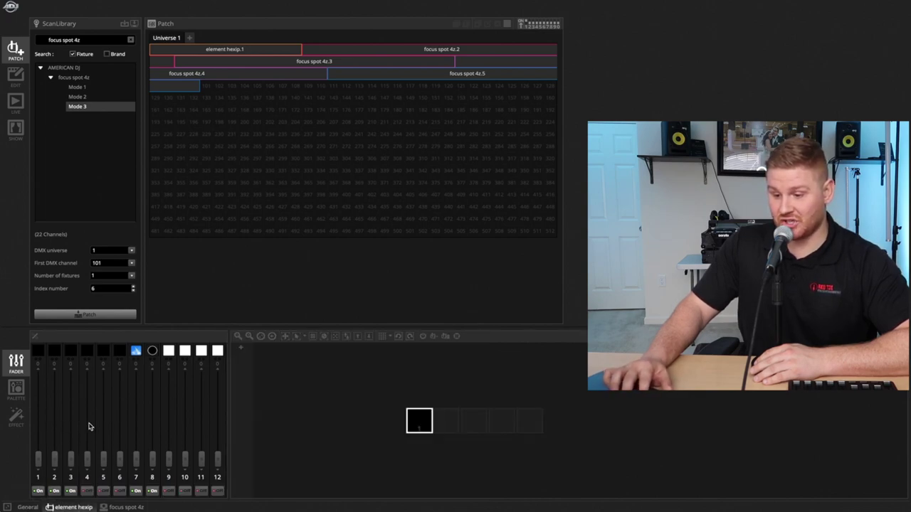
- Show the Focus Spot 4Z faders and select only the first focus spot in the layout
click(126, 507)
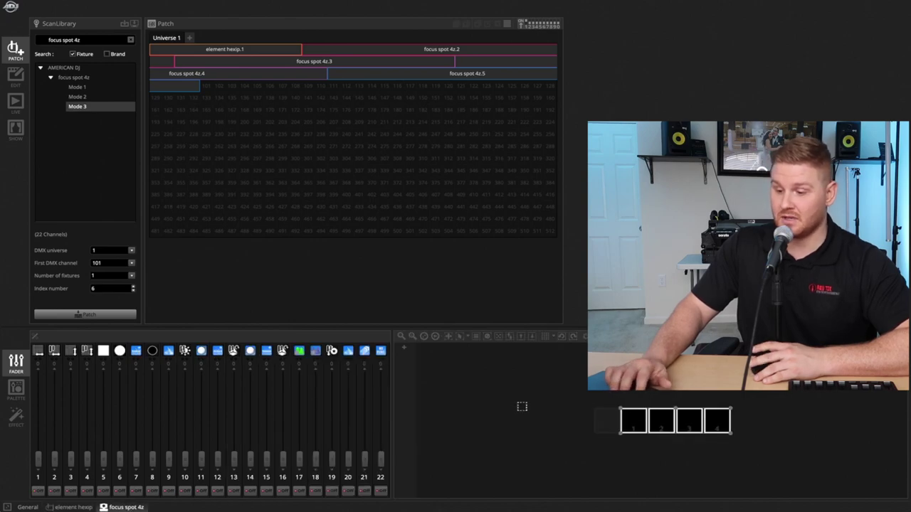
click(681, 420)
click(640, 420)
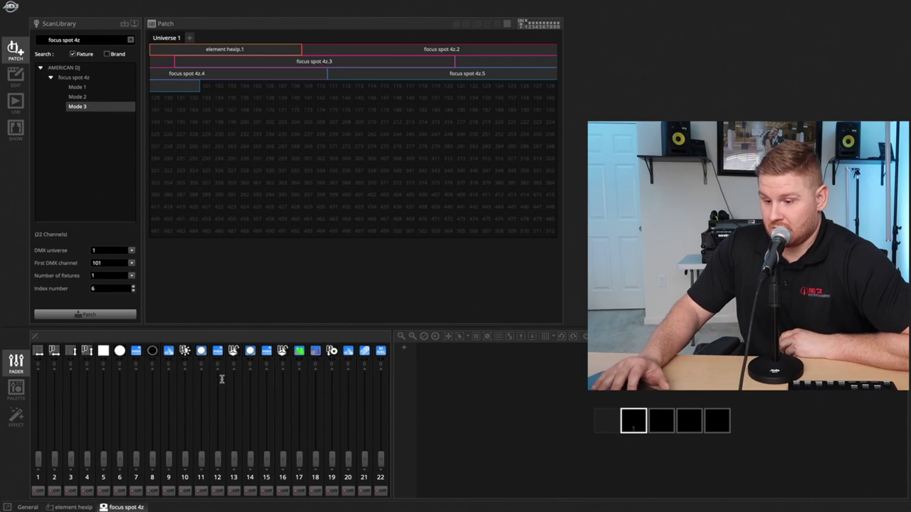
- Set channels 8 and 9 to 255 and channel 10 back to 0 for a white spot
click(185, 377)
click(168, 379)
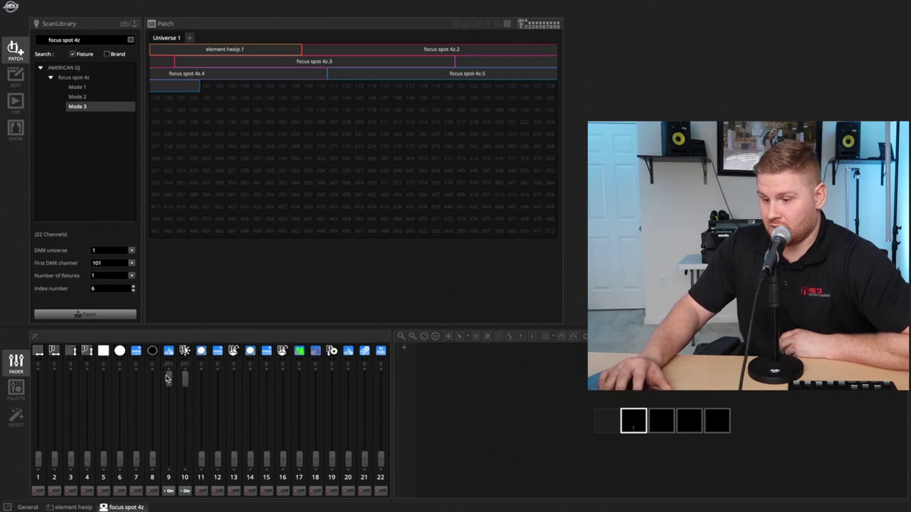
click(153, 380)
click(184, 463)
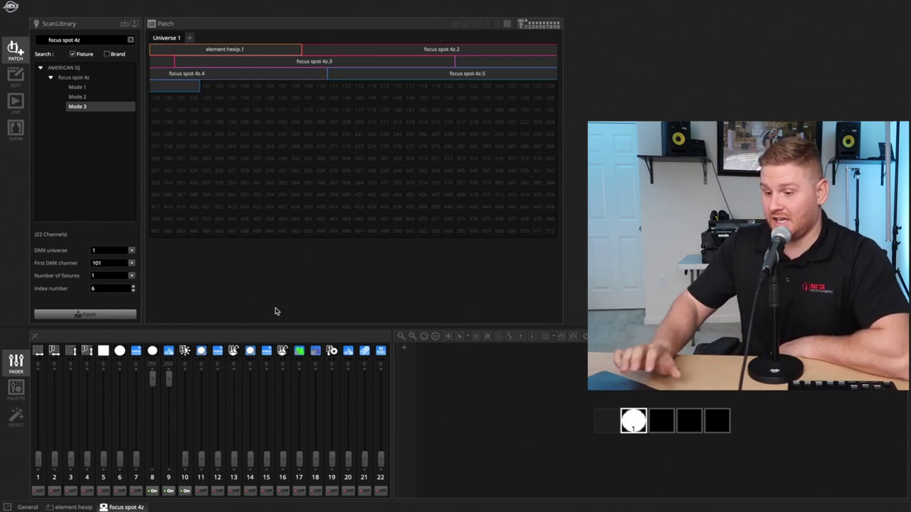
- Lower channels 8 and 9 of the first Focus Spot 4Z to 0, darkening its preview
scroll(153, 471, down, 1)
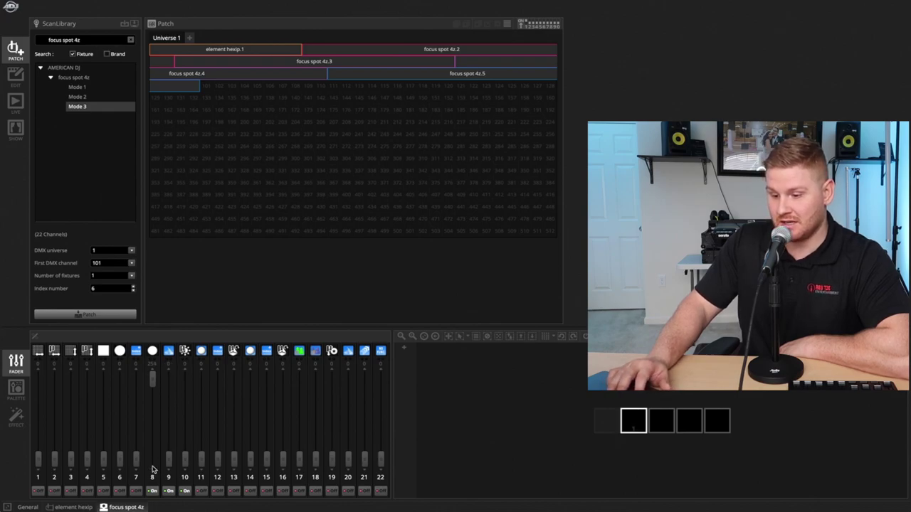
scroll(153, 471, down, 3)
mouse_move(422, 487)
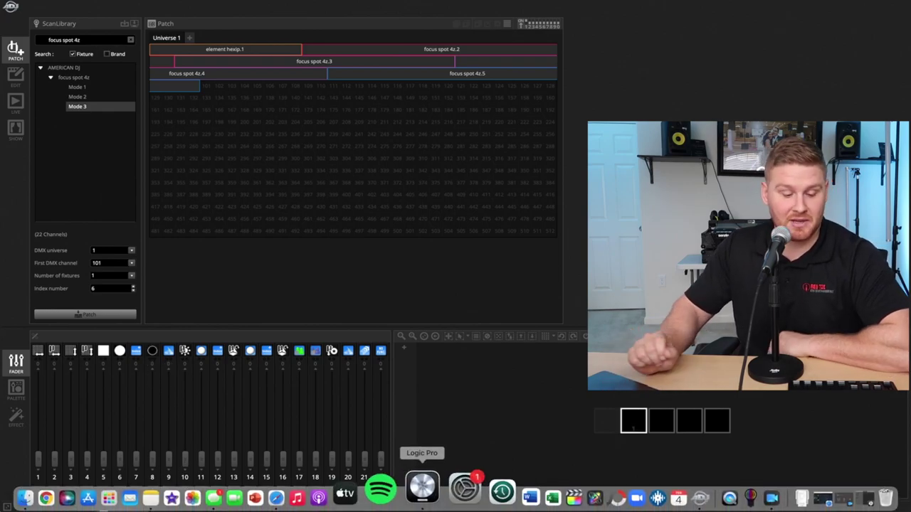